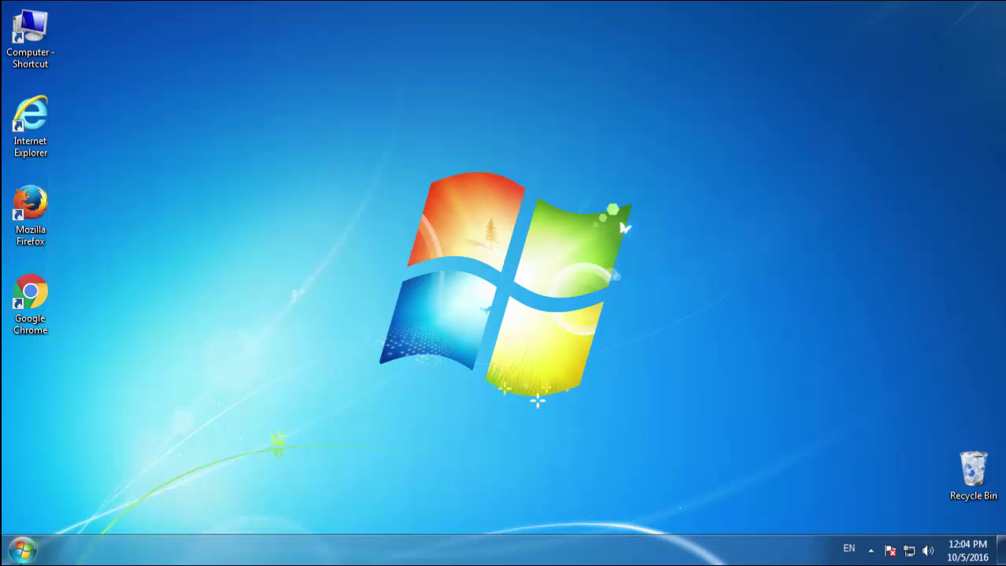
# Open Programs and Features from Control Panel, sorted by install date with newest first.
pyautogui.click(236, 377)
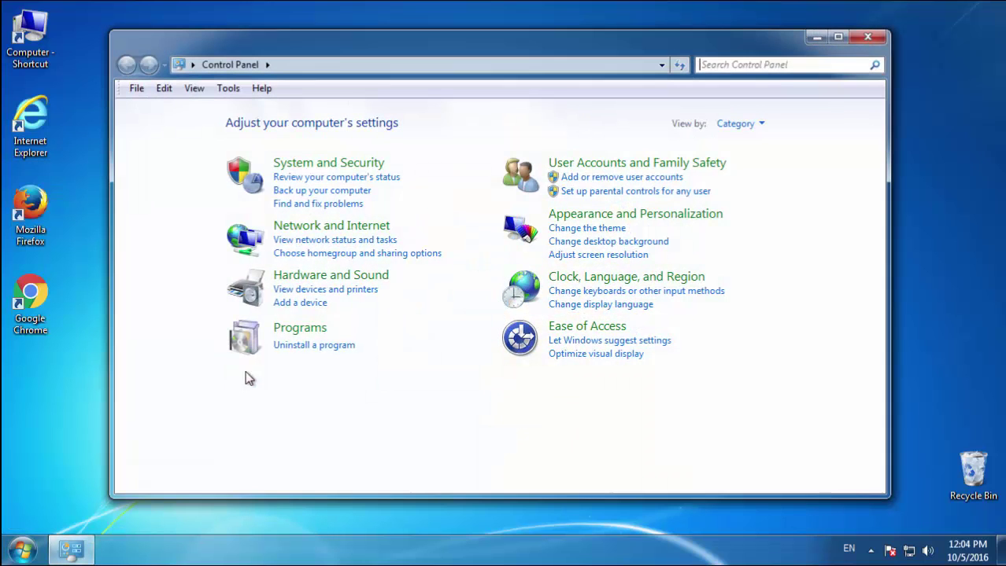
pyautogui.click(290, 346)
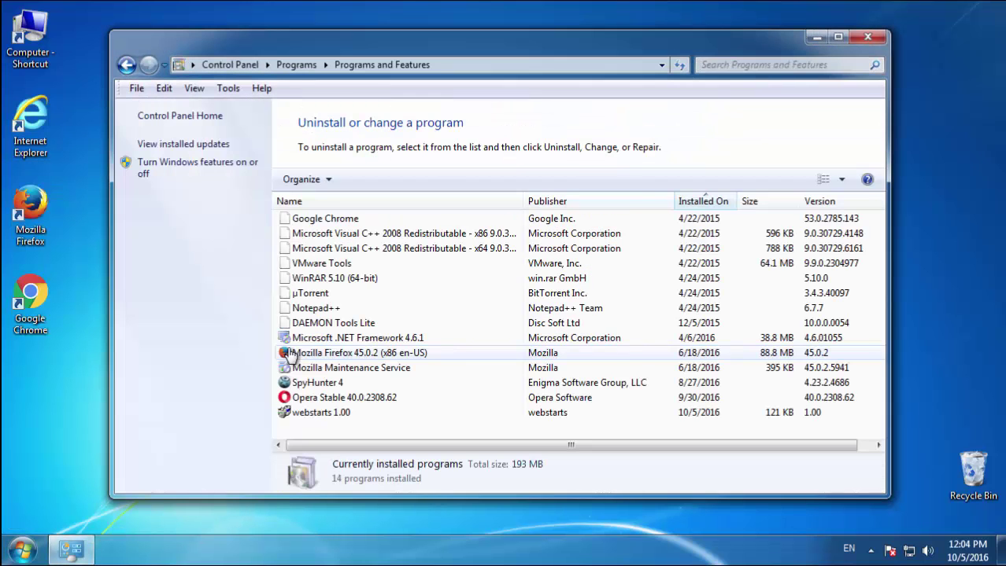
pyautogui.click(696, 201)
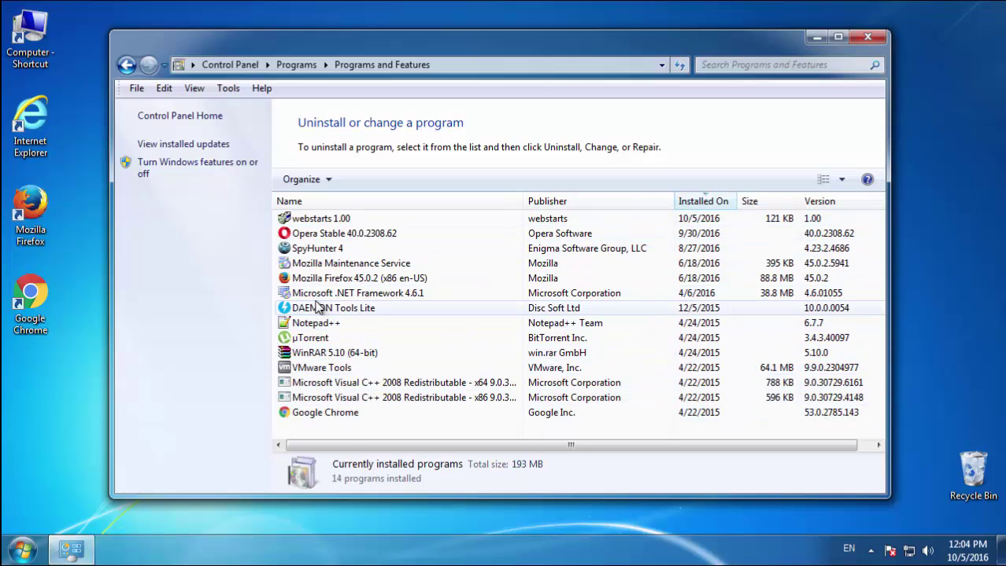
# Uninstall webstarts 1.00, finish the uninstaller, and close Programs and Features.
pyautogui.click(321, 221)
pyautogui.click(373, 179)
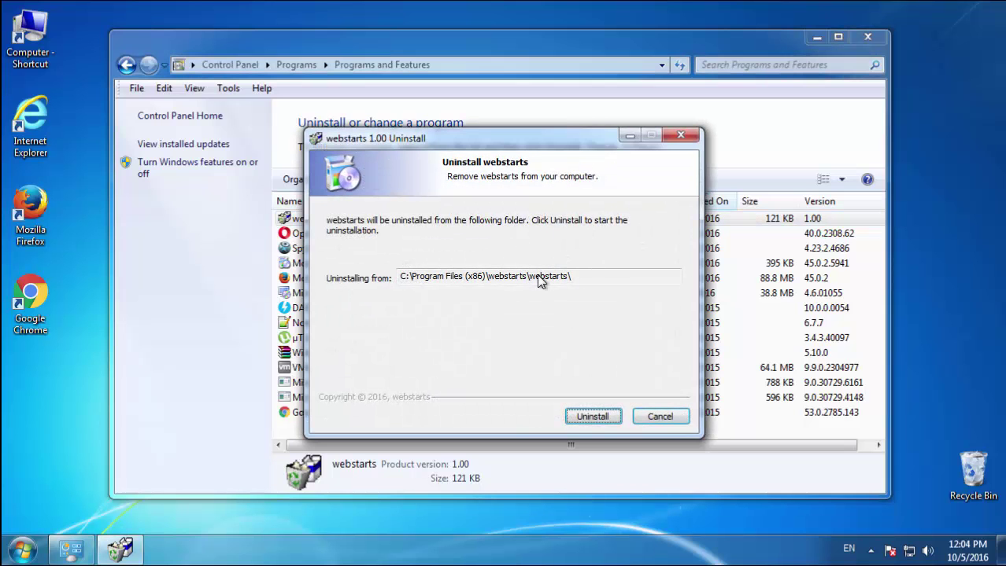
pyautogui.click(579, 418)
pyautogui.click(581, 418)
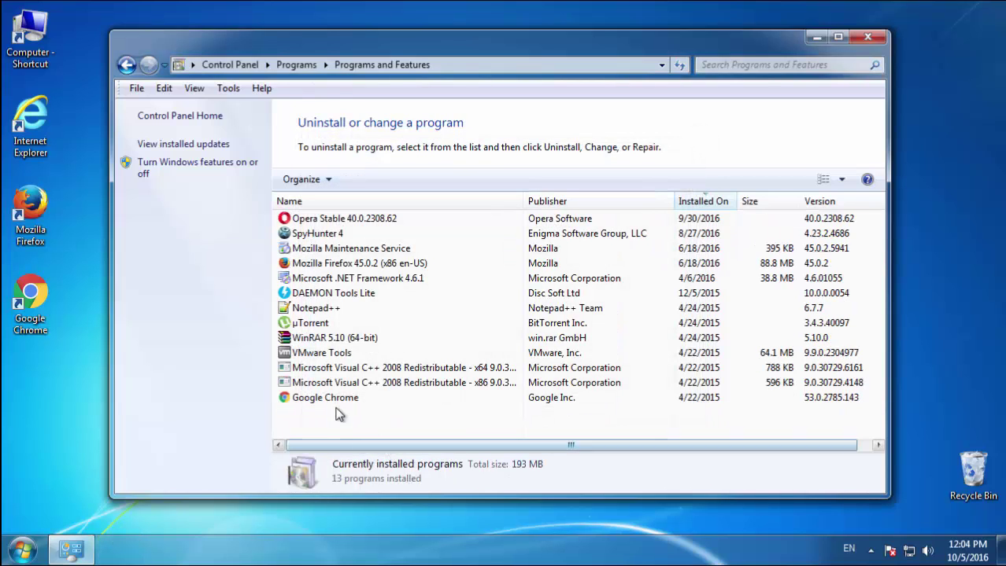
pyautogui.click(867, 38)
# Restart Windows 7 and choose Safe Mode from the boot options menu.
pyautogui.click(24, 552)
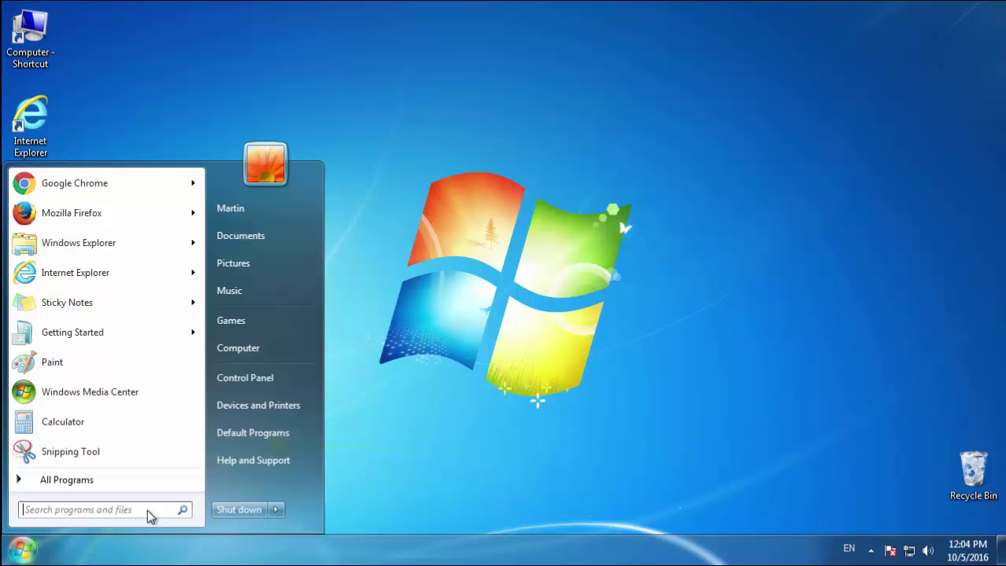
pyautogui.click(278, 511)
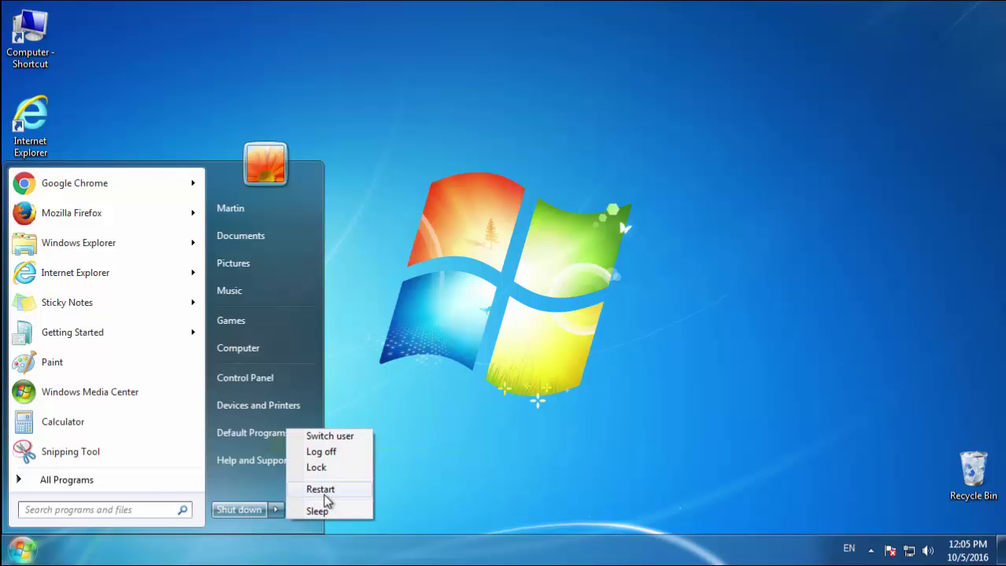
pyautogui.click(326, 501)
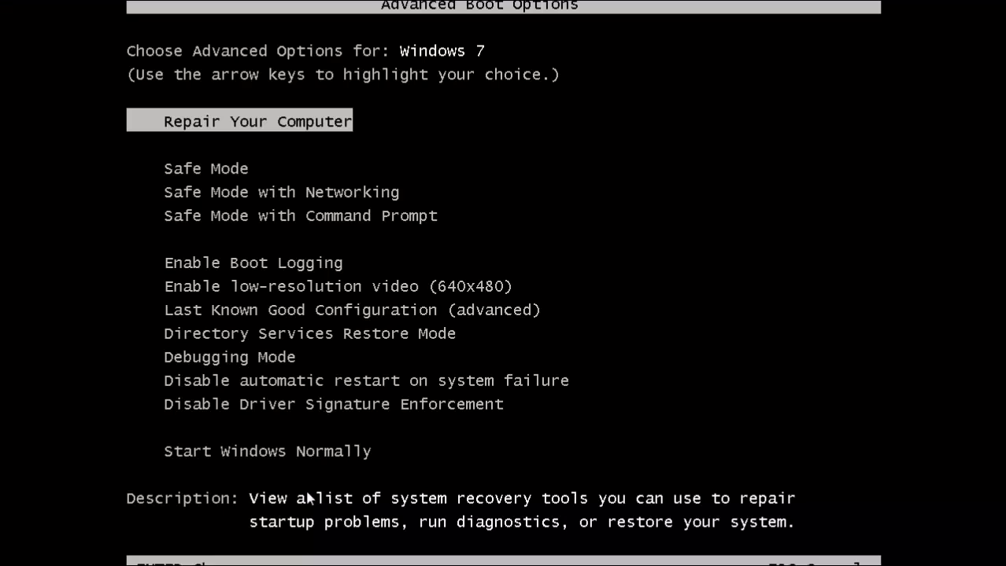
pyautogui.press('Down')
pyautogui.press('Return')
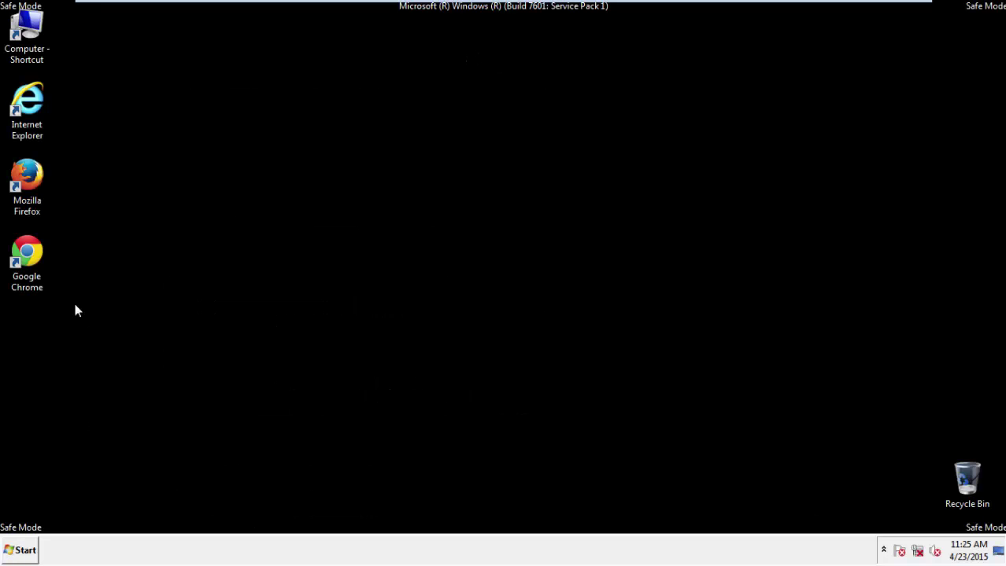
# Launch Firefox, decline the default-browser prompt, and make the Menu Bar visible.
pyautogui.click(36, 183)
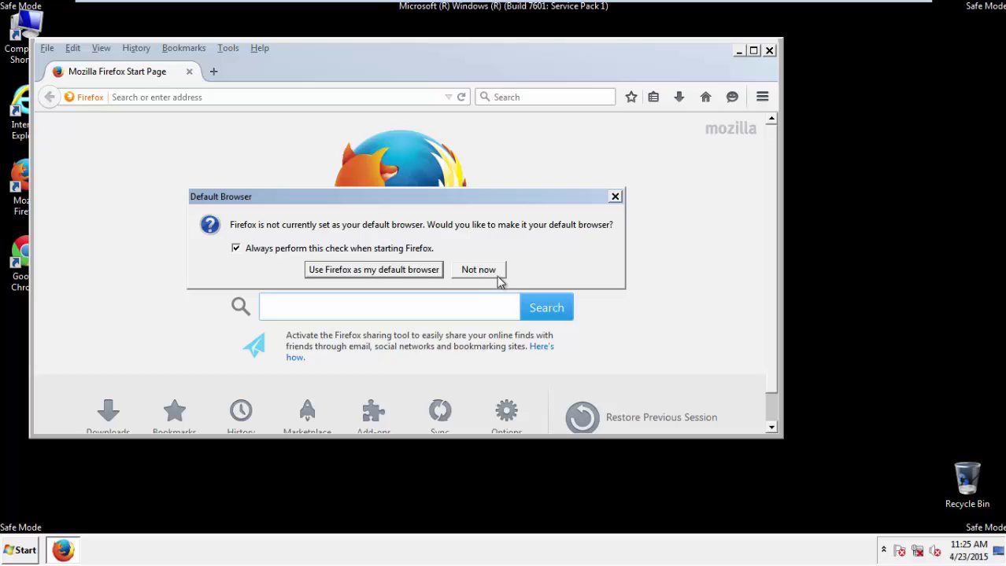
pyautogui.click(491, 273)
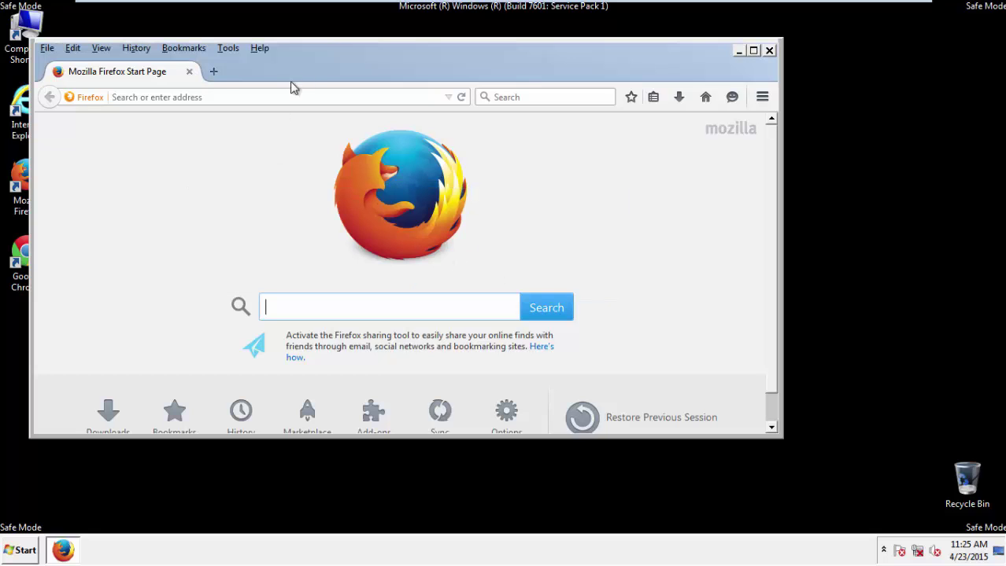
pyautogui.rightClick(308, 60)
pyautogui.click(338, 120)
pyautogui.rightClick(321, 73)
pyautogui.click(338, 120)
# Clear Recent History for Everything, keeping Offline Website Data and Site Preferences ticked.
pyautogui.click(144, 50)
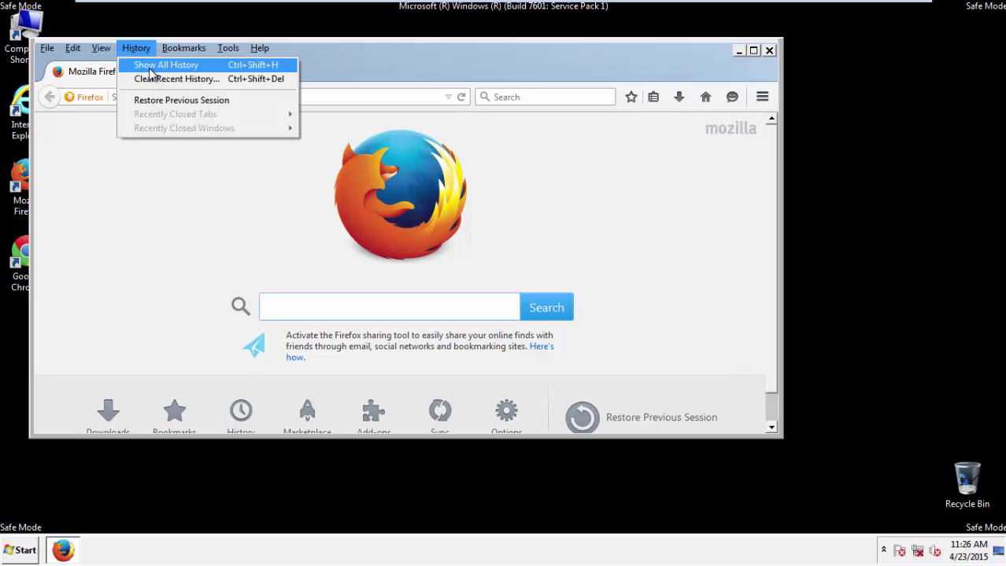
pyautogui.click(152, 80)
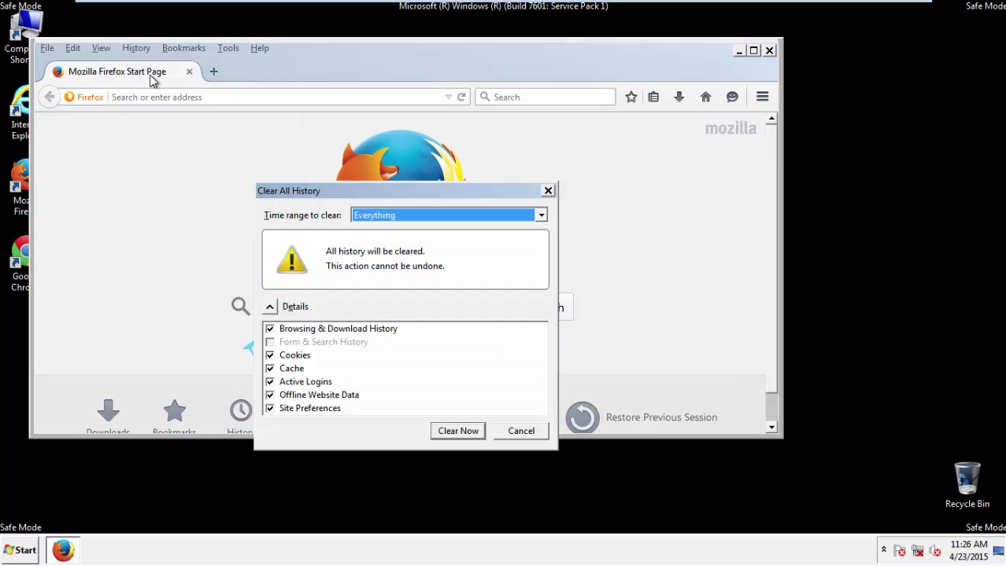
pyautogui.click(358, 218)
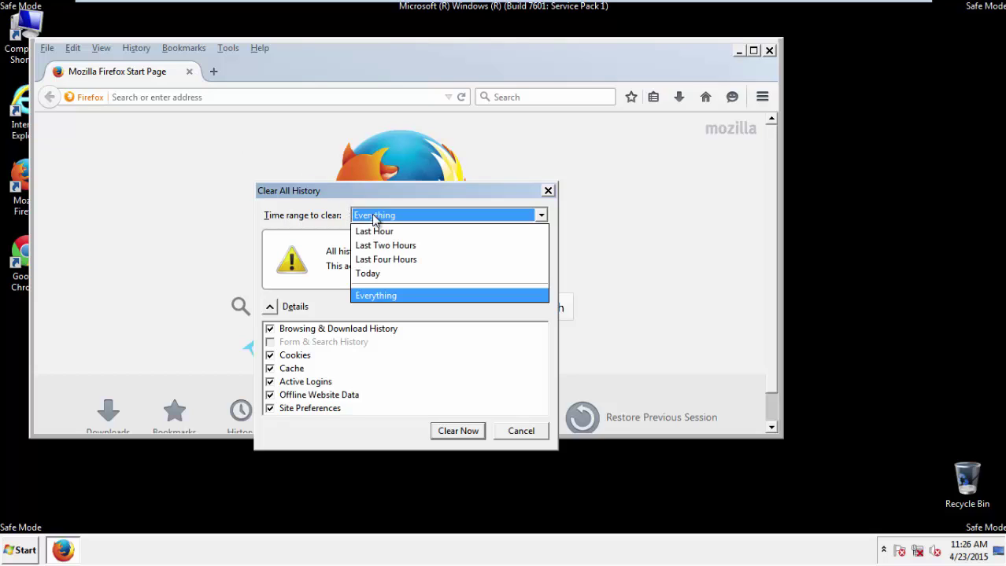
pyautogui.click(375, 295)
pyautogui.click(269, 395)
pyautogui.click(269, 395)
pyautogui.click(270, 408)
pyautogui.click(270, 408)
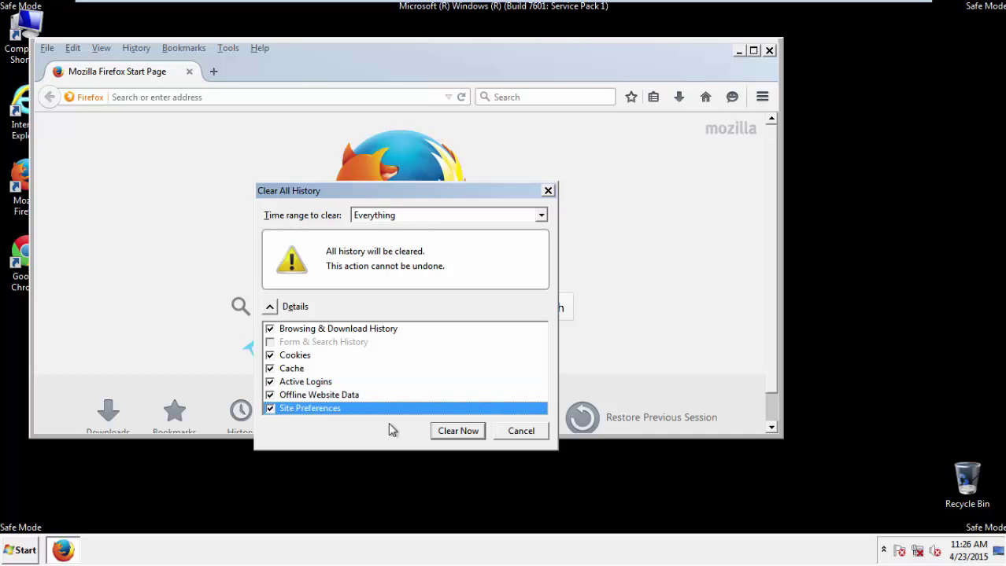
pyautogui.click(457, 432)
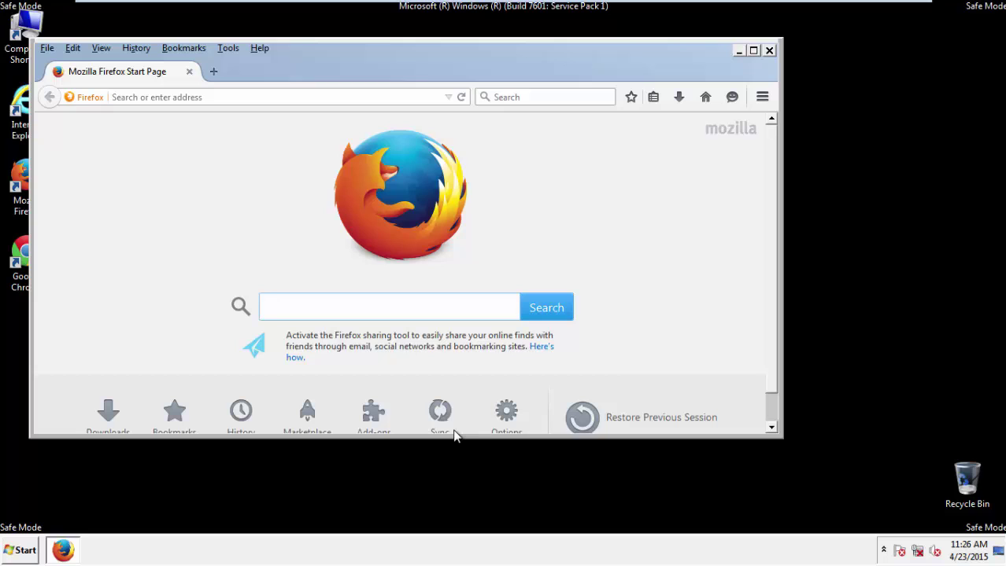
# Refresh Firefox from Troubleshooting Information, finish the import, decline default browser, and close it.
pyautogui.click(259, 48)
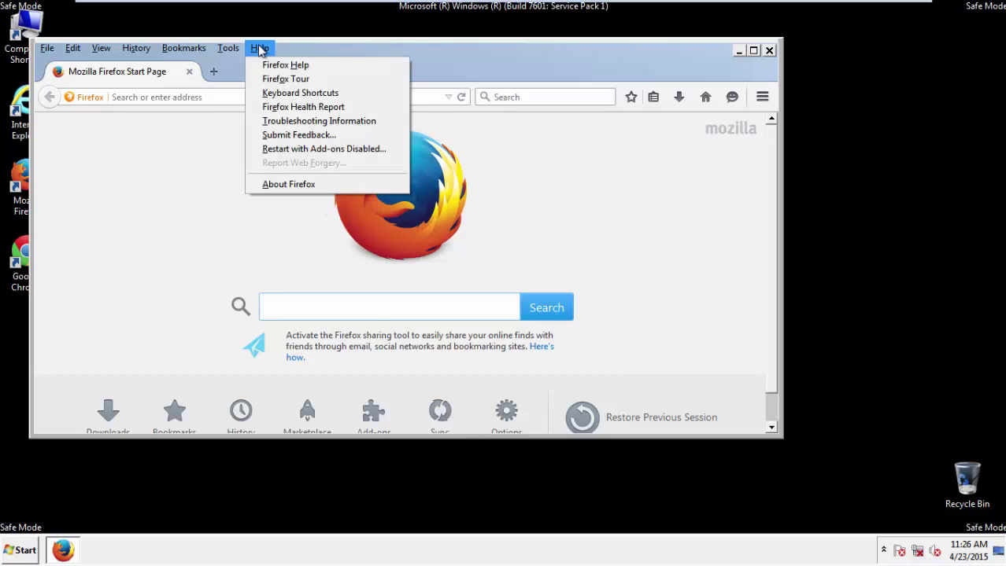
pyautogui.click(293, 123)
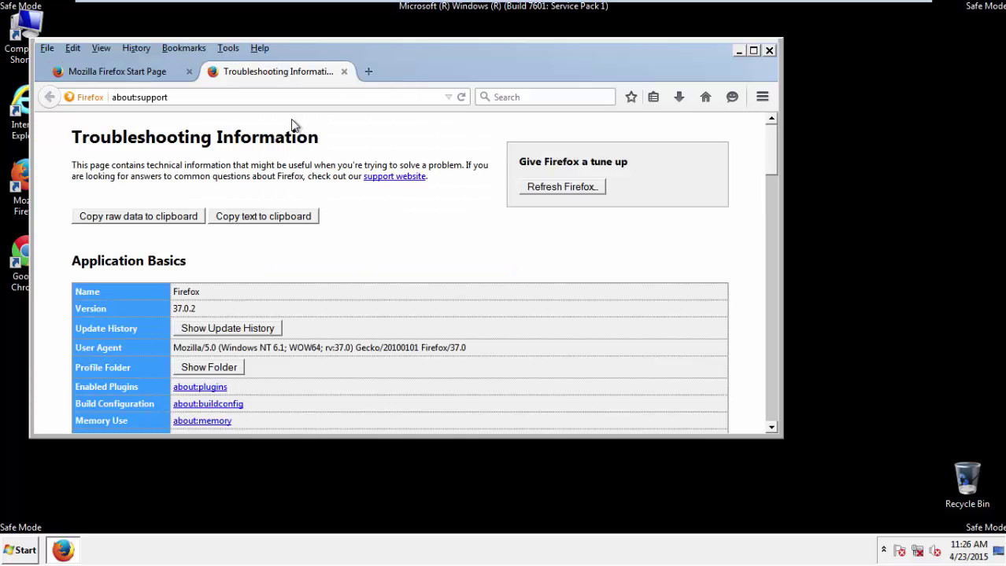
pyautogui.click(583, 189)
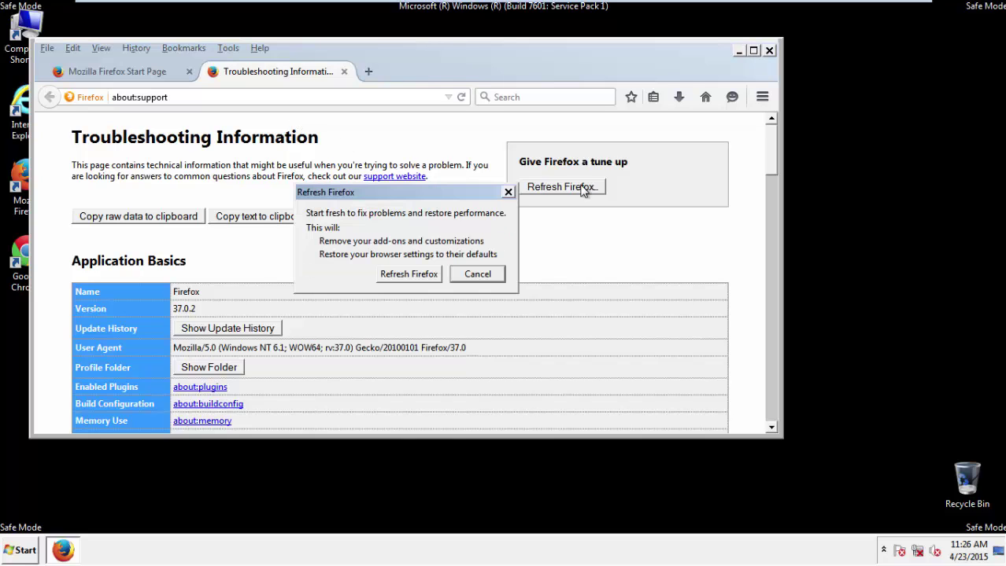
pyautogui.click(409, 274)
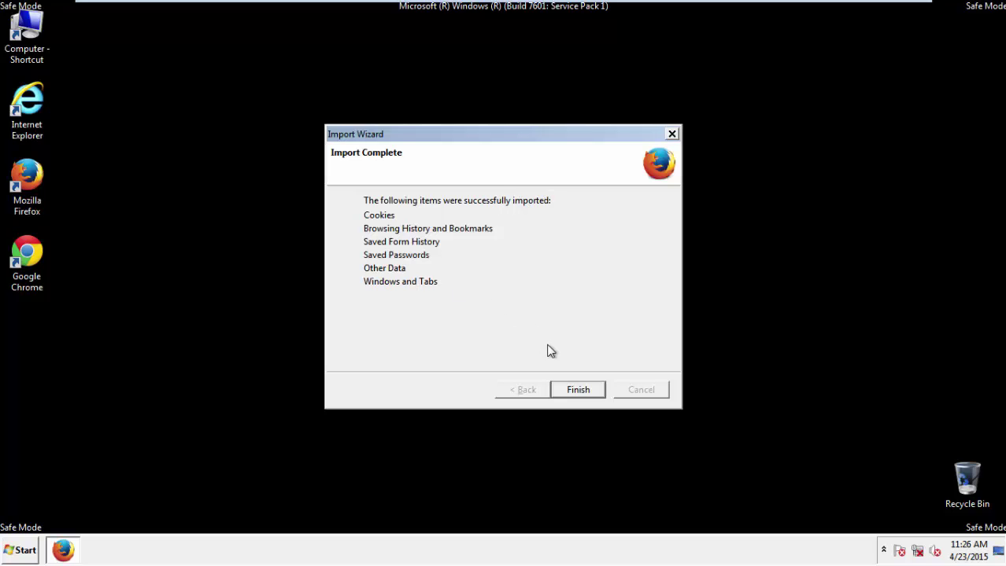
pyautogui.click(577, 390)
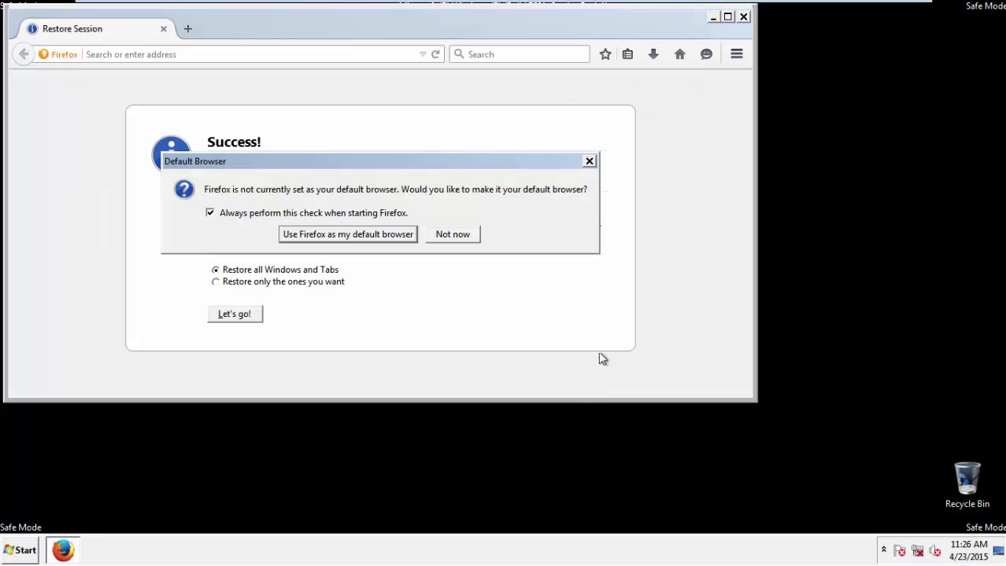
pyautogui.click(453, 234)
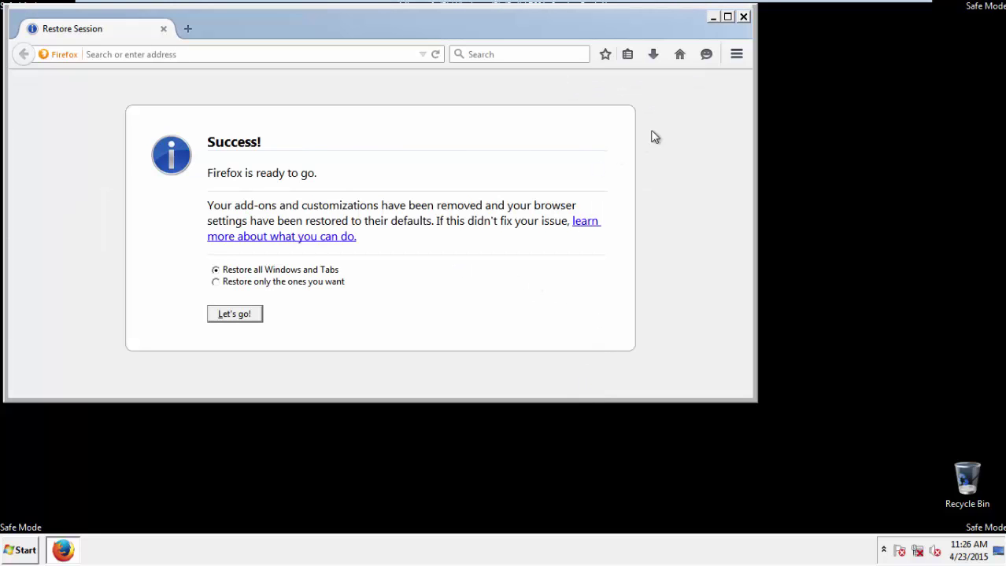
pyautogui.click(742, 16)
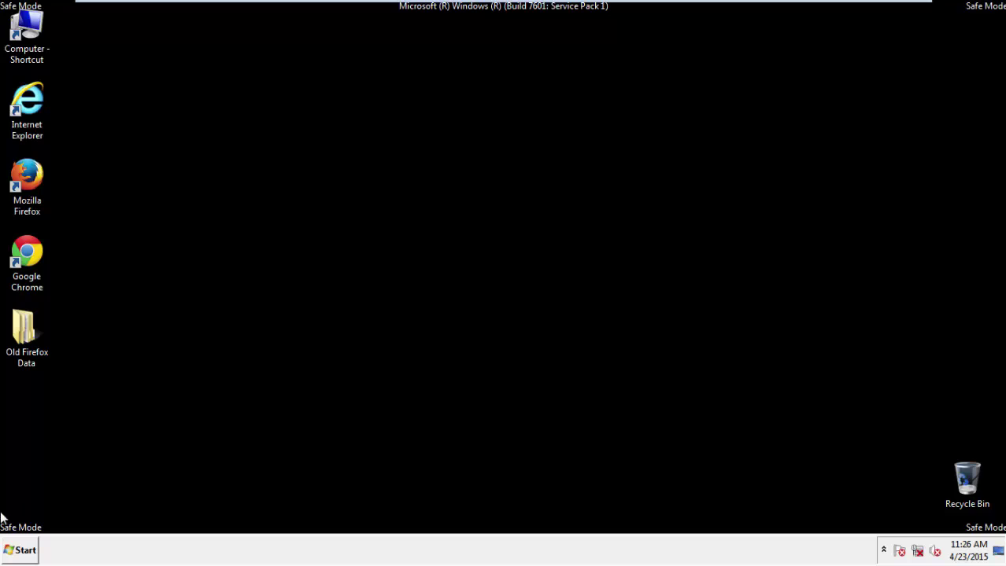
pyautogui.click(23, 250)
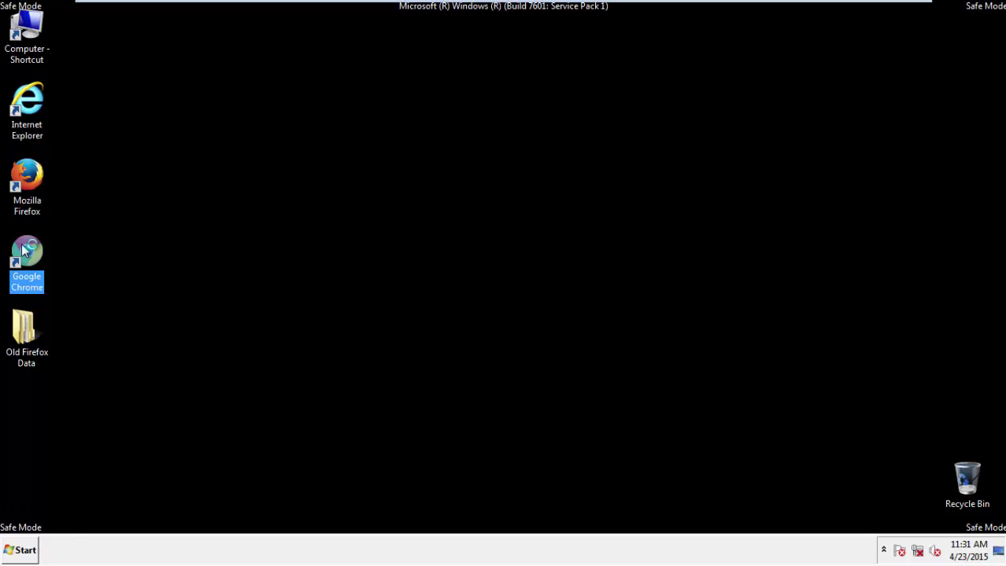
# Launch Chrome, dismiss the default-browser prompt, and open History from Settings.
pyautogui.doubleClick(23, 251)
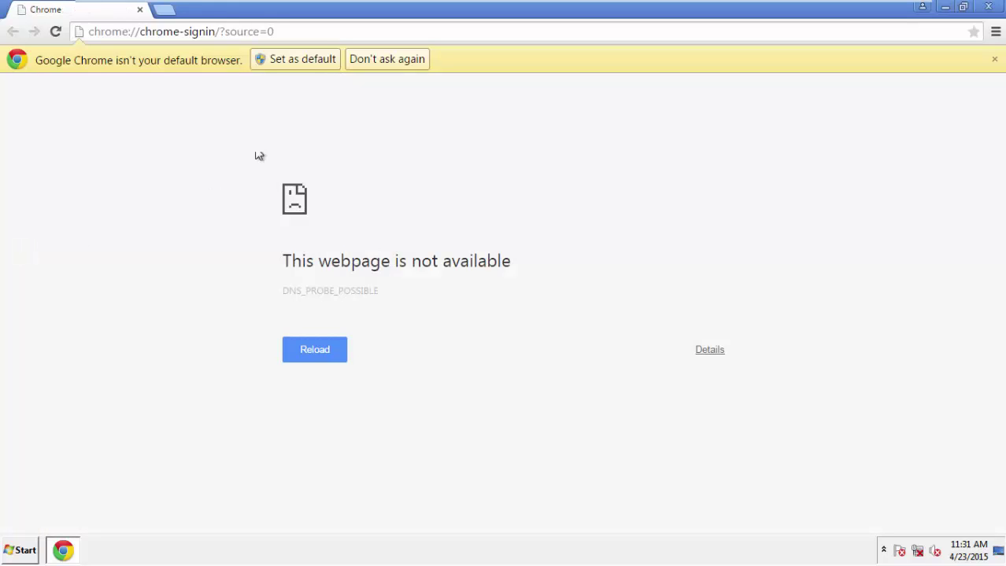
pyautogui.click(404, 61)
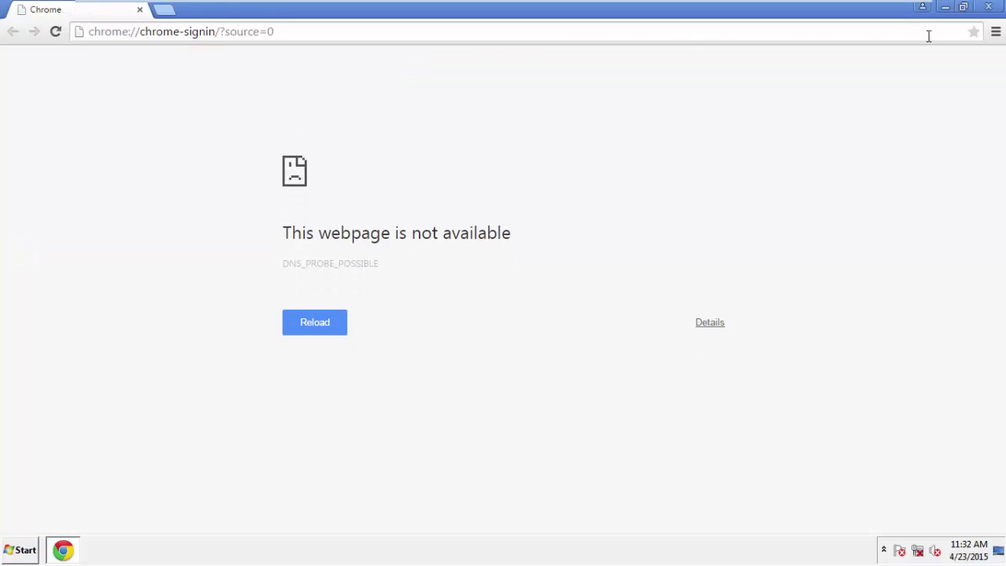
pyautogui.click(996, 34)
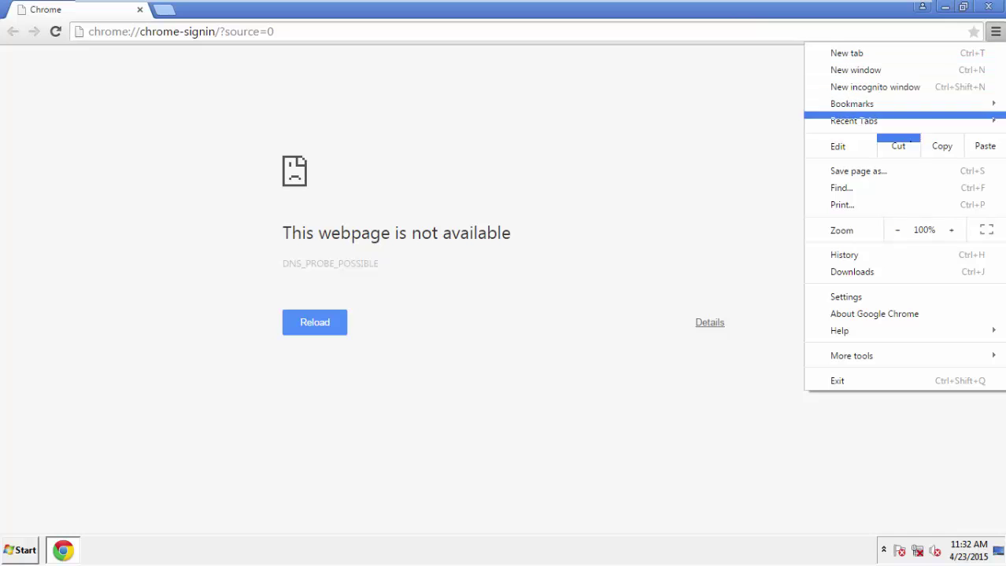
pyautogui.click(852, 296)
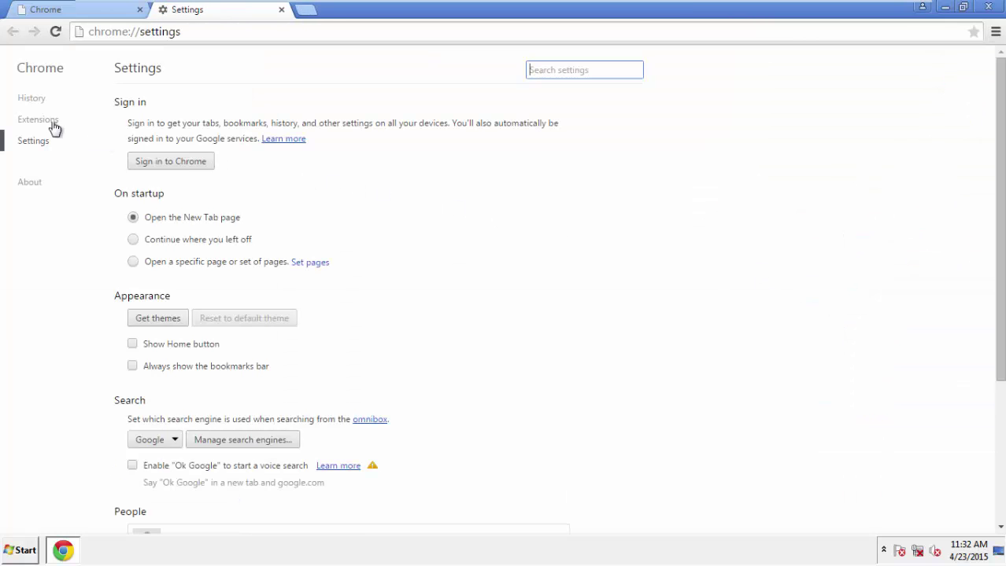
pyautogui.click(32, 98)
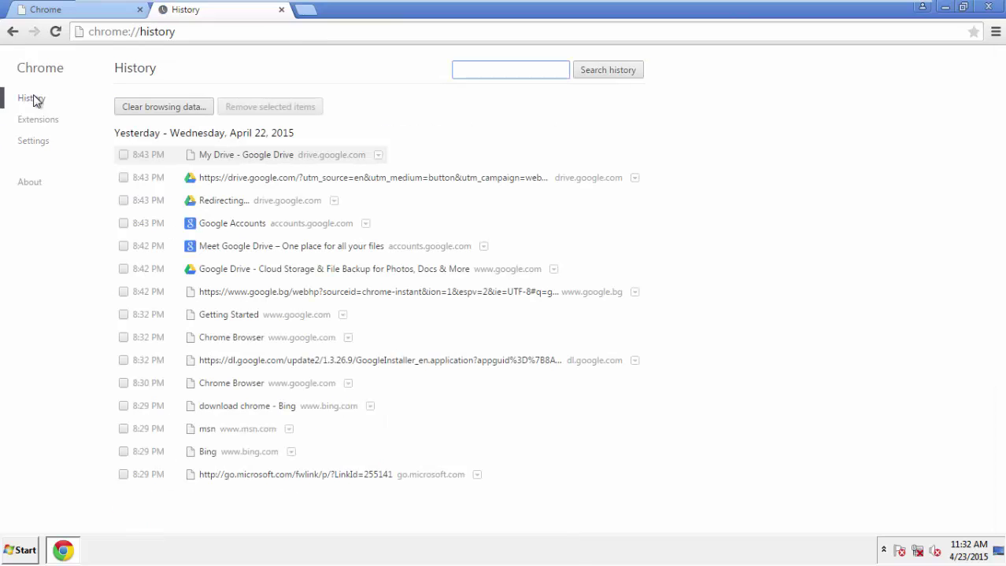
# Clear Chrome data from the beginning of time, adding Autofill form data and Hosted app data.
pyautogui.click(151, 109)
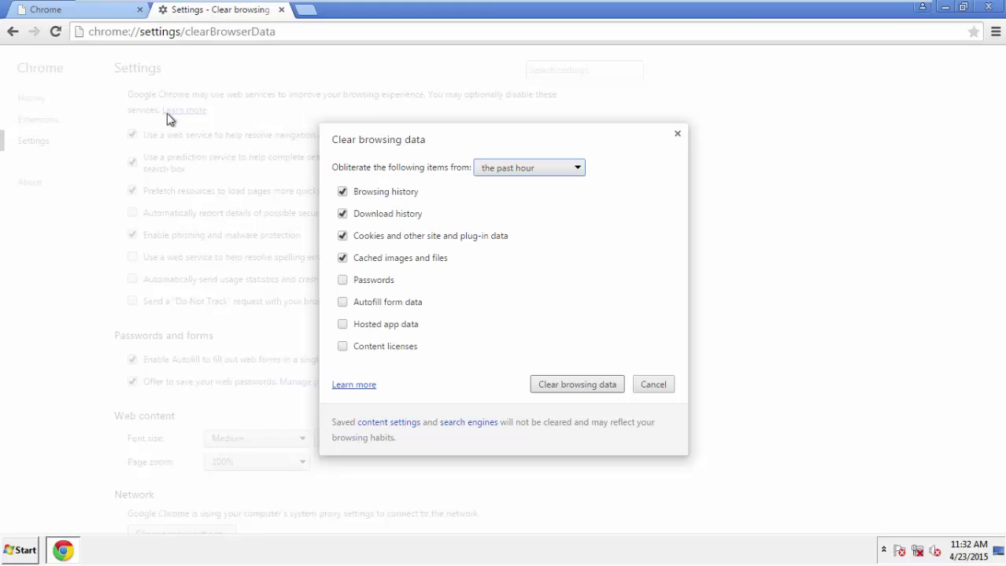
pyautogui.click(504, 167)
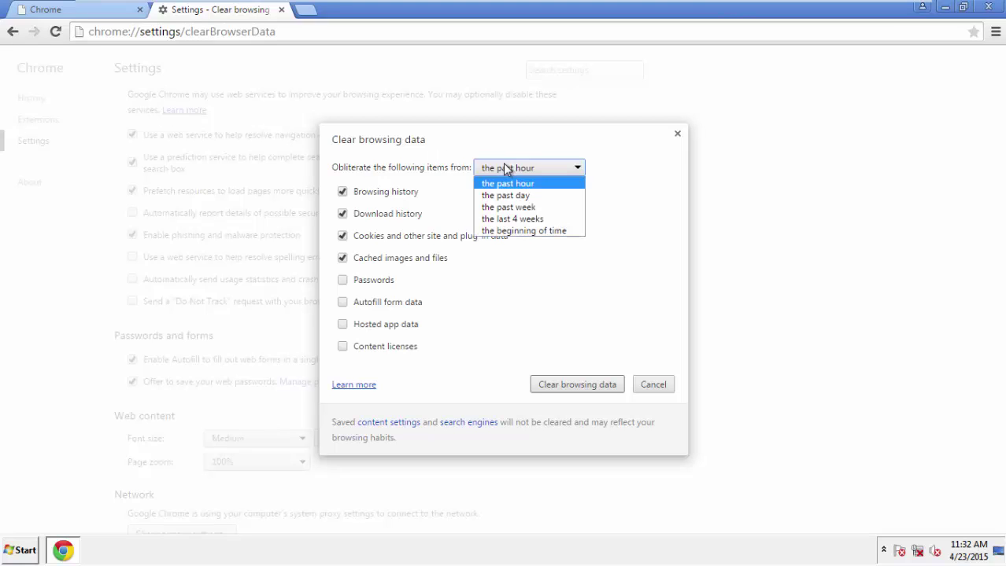
pyautogui.click(503, 232)
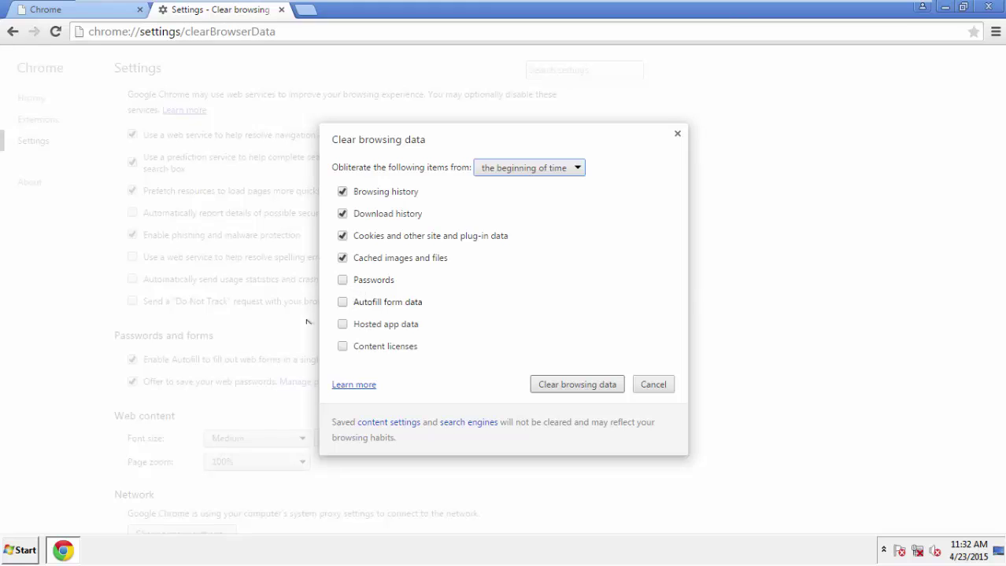
pyautogui.click(351, 307)
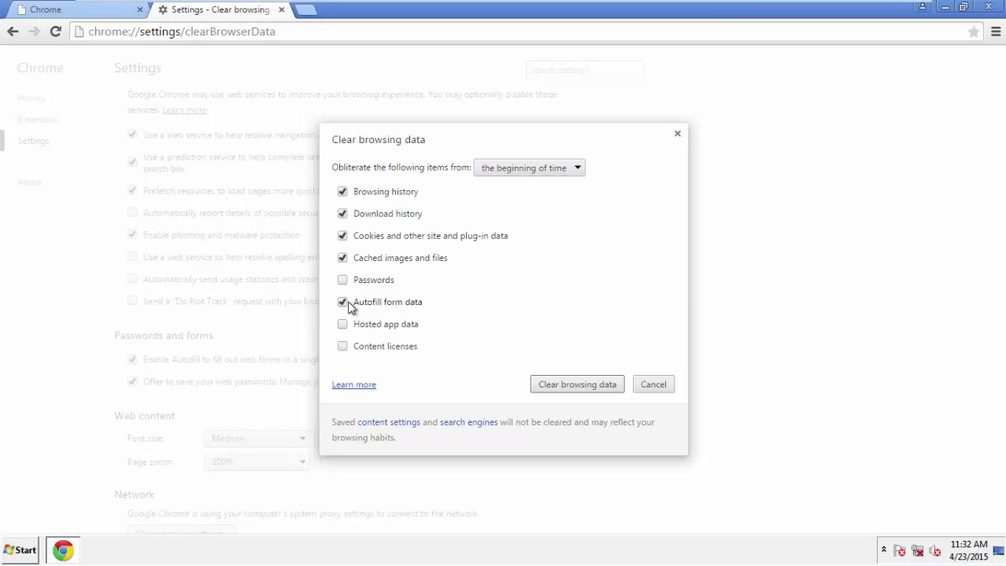
pyautogui.click(347, 327)
pyautogui.click(560, 385)
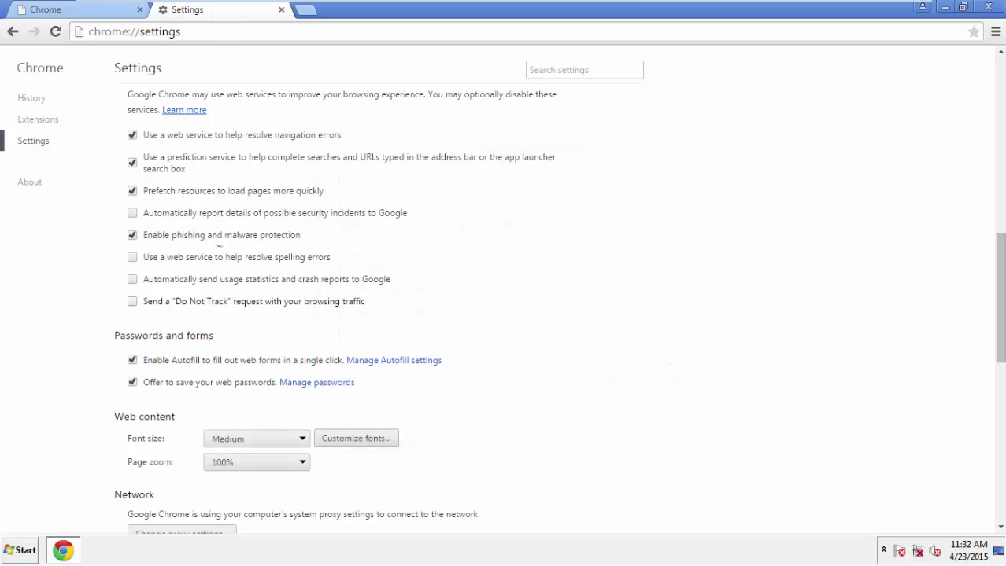
# Reset Chrome settings to their original defaults and close the browser.
pyautogui.moveTo(1000, 250); pyautogui.dragTo(993, 437)
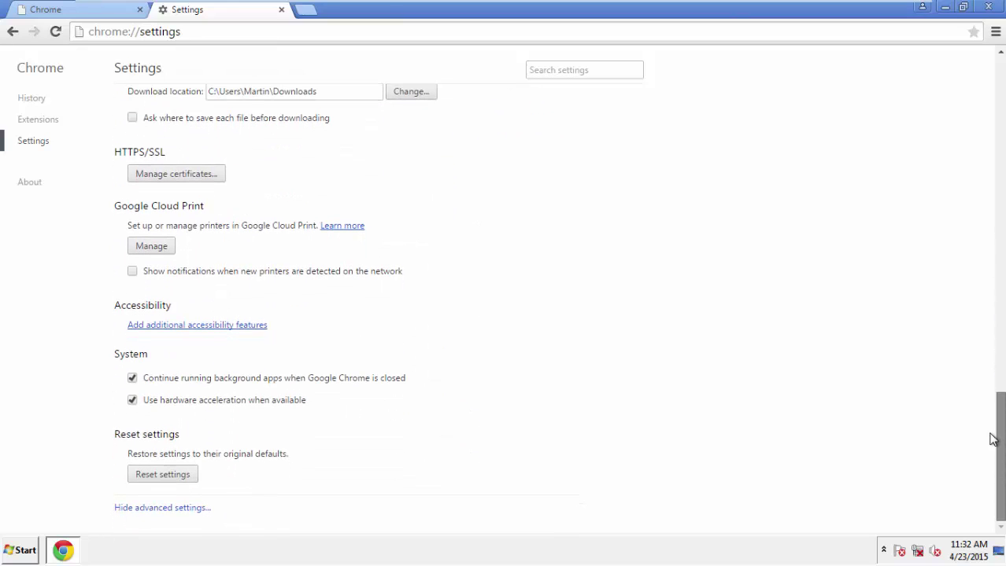
pyautogui.click(163, 475)
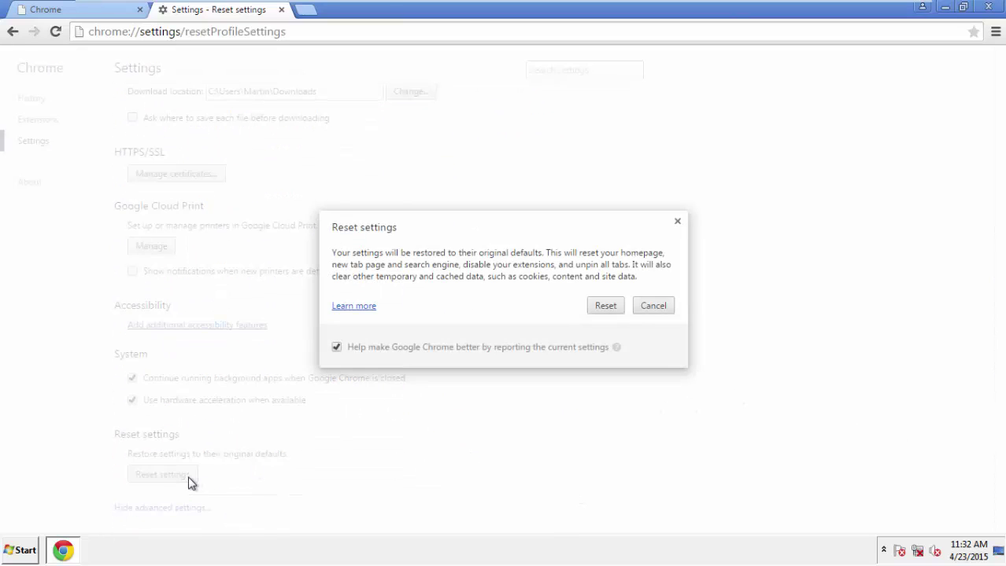
pyautogui.click(606, 307)
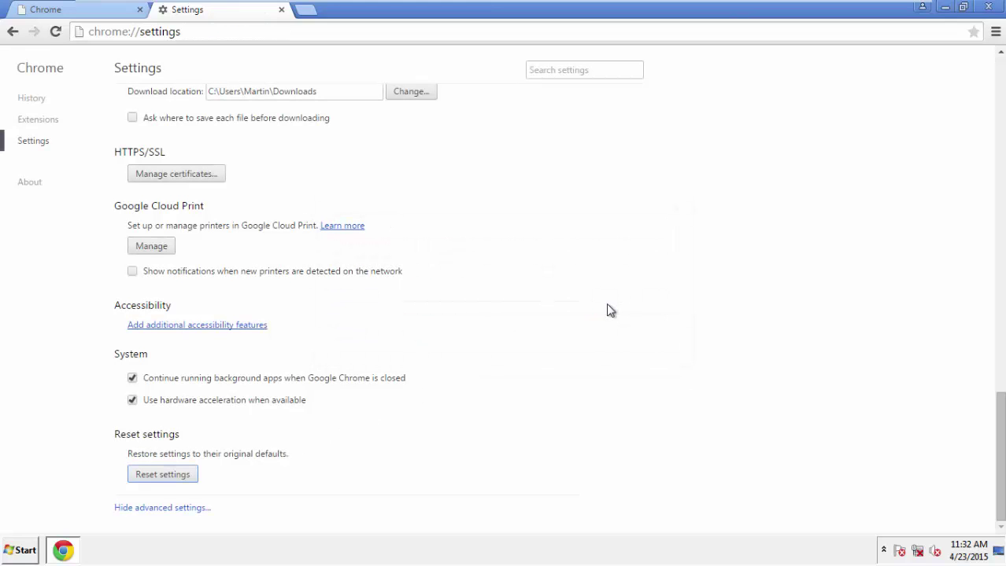
pyautogui.click(979, 6)
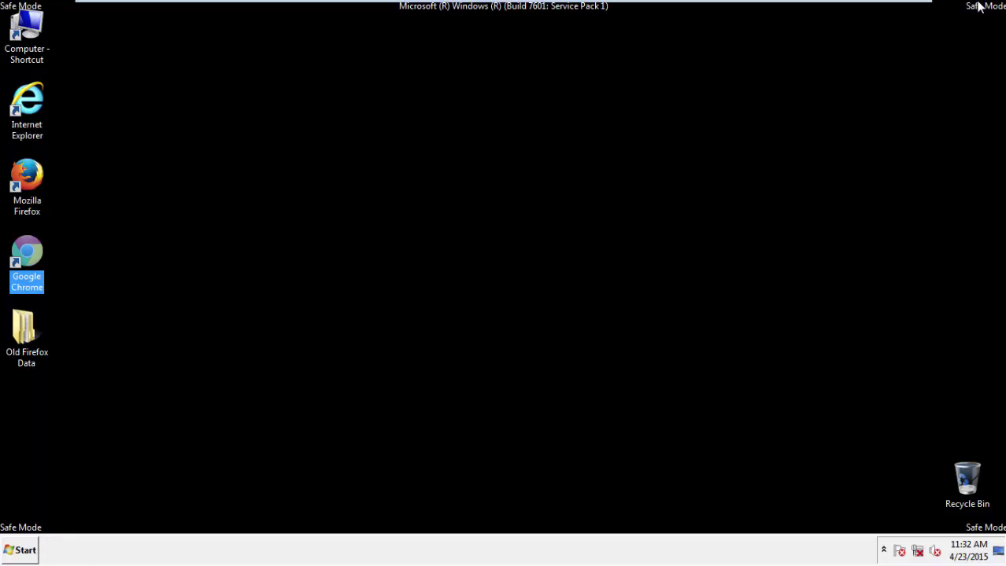
# Deselect the Chrome shortcut and start Mozilla Firefox from its desktop shortcut.
pyautogui.click(541, 254)
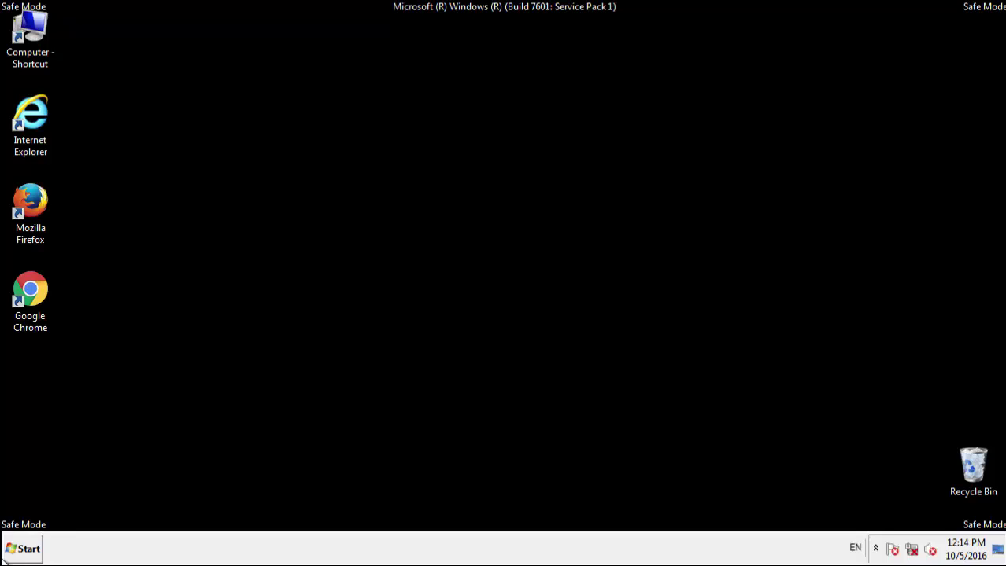
pyautogui.doubleClick(39, 197)
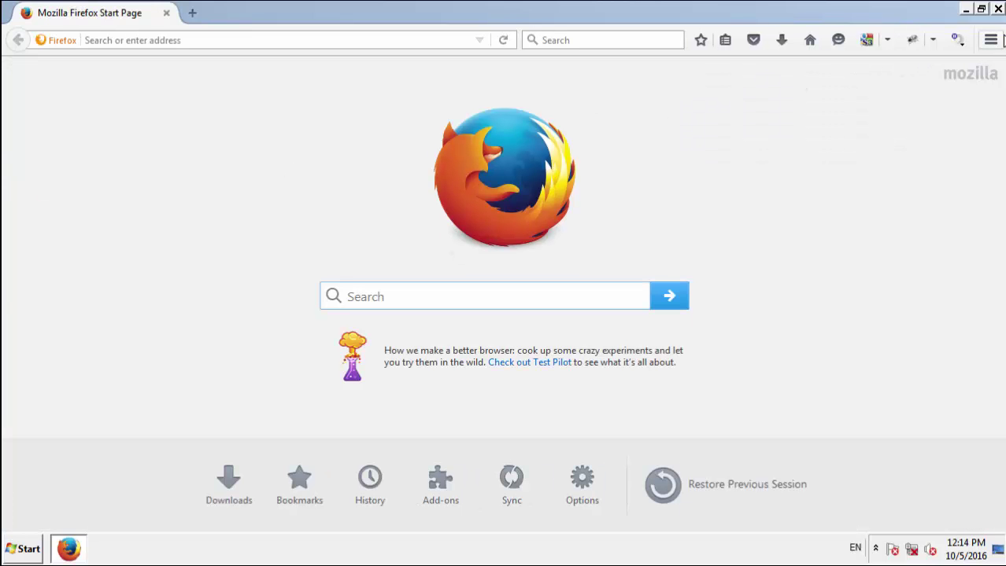
# Remove the webstarts extension in Firefox Add-ons, restart, then close Firefox and its tabs.
pyautogui.click(993, 40)
pyautogui.click(944, 268)
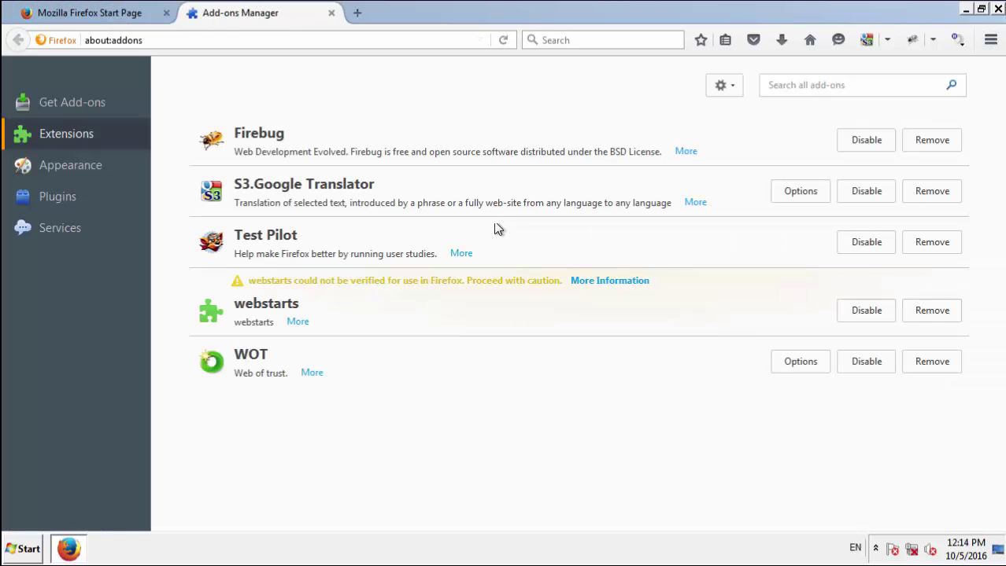
pyautogui.click(925, 310)
pyautogui.click(425, 282)
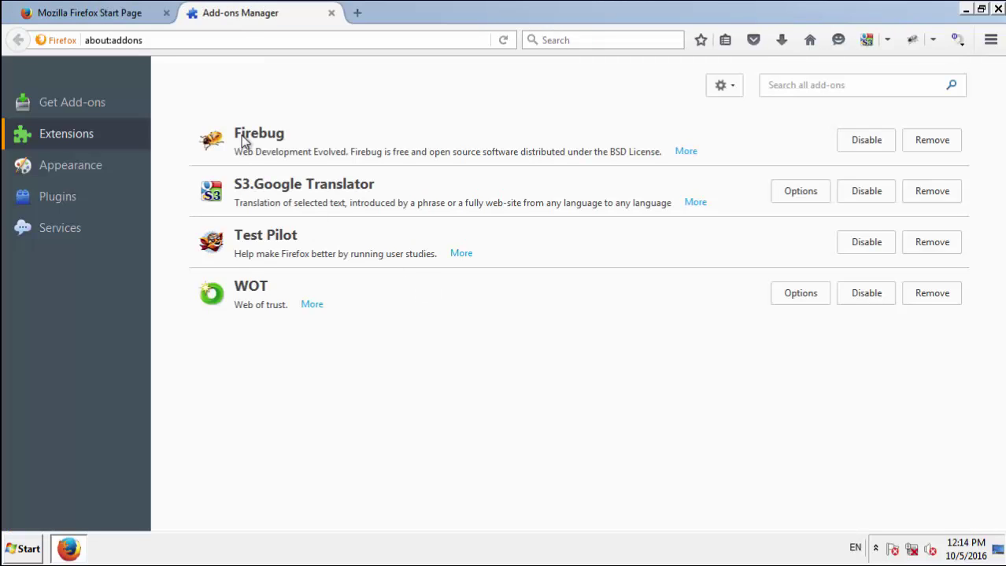
pyautogui.click(998, 9)
pyautogui.click(468, 295)
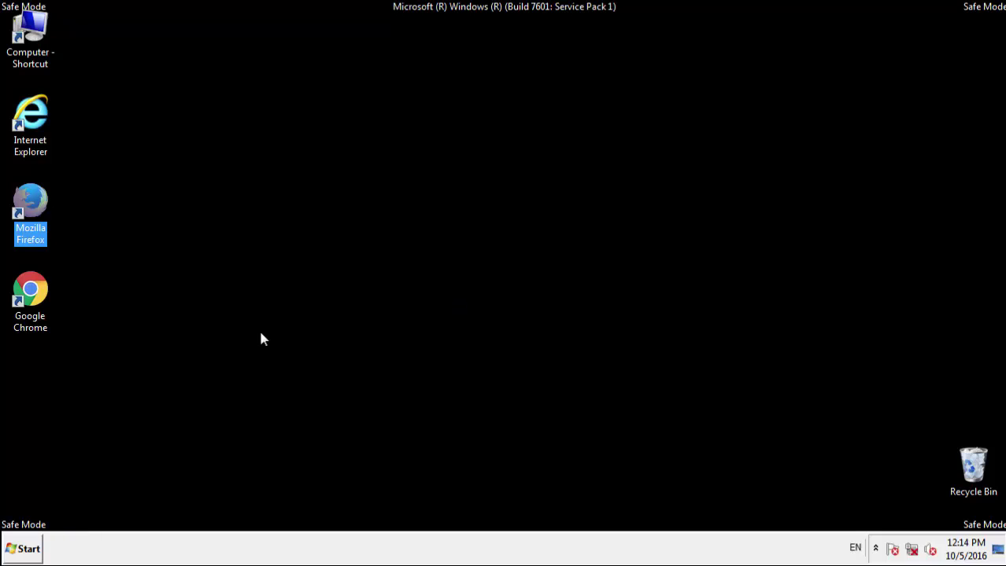
pyautogui.click(31, 299)
# Launch Chrome and remove the webstarts extension from Settings > Extensions.
pyautogui.doubleClick(32, 298)
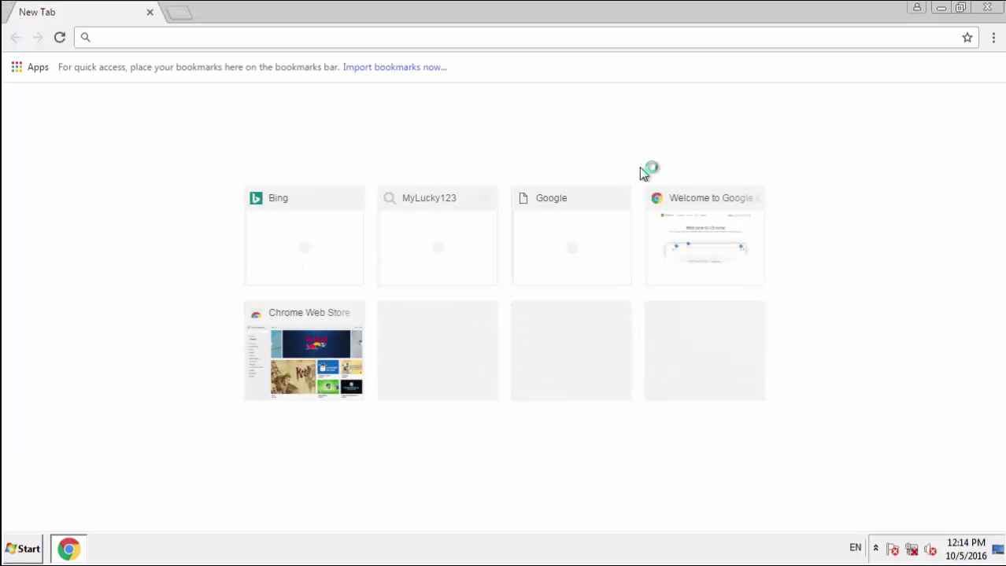
pyautogui.click(994, 38)
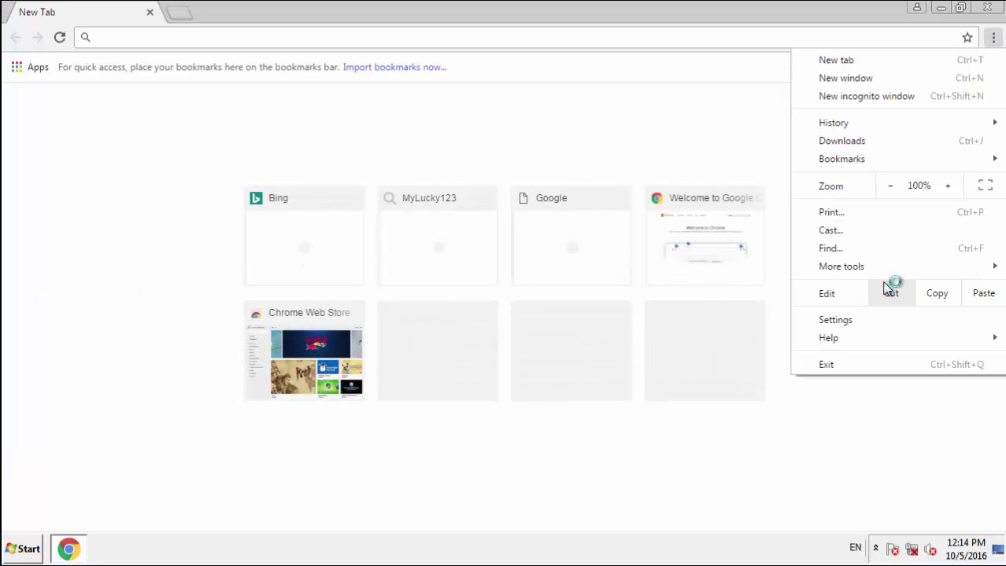
pyautogui.click(855, 320)
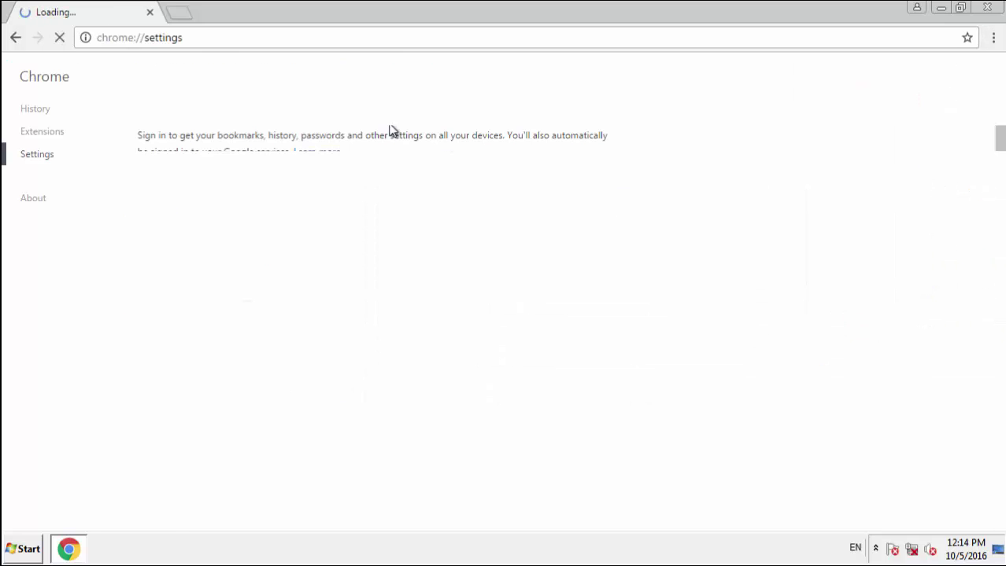
pyautogui.click(52, 140)
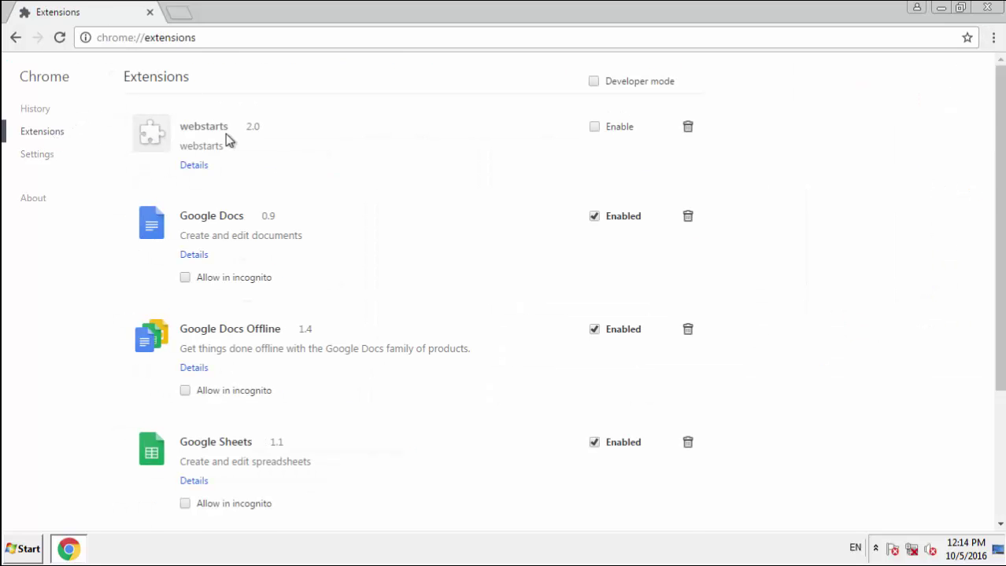
pyautogui.scroll(-3, 228, 405)
pyautogui.scroll(1, 205, 367)
pyautogui.scroll(2, 206, 368)
pyautogui.click(687, 127)
pyautogui.click(518, 169)
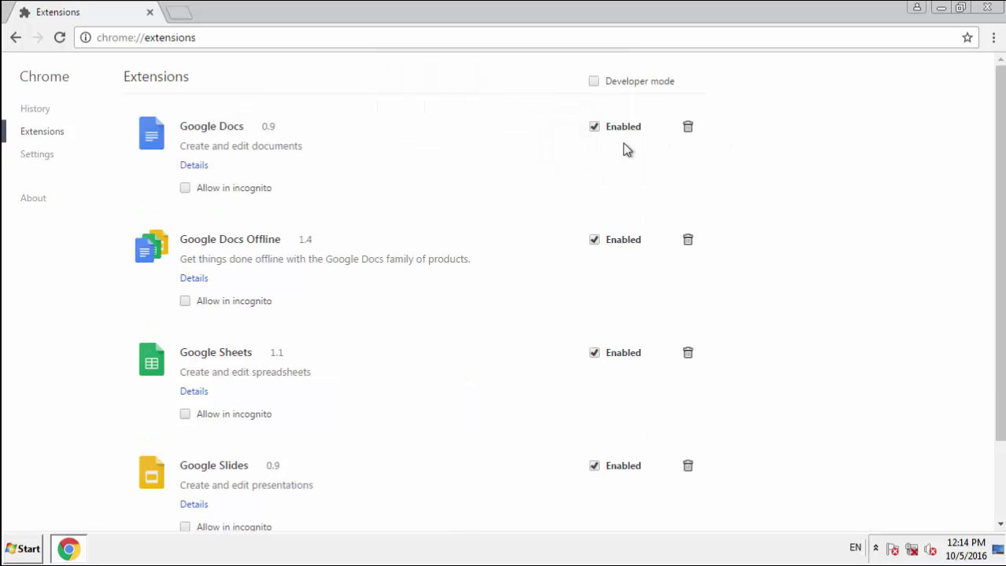
# Close Chrome and bring up the Start menu's shut-down and restart choices.
pyautogui.click(985, 9)
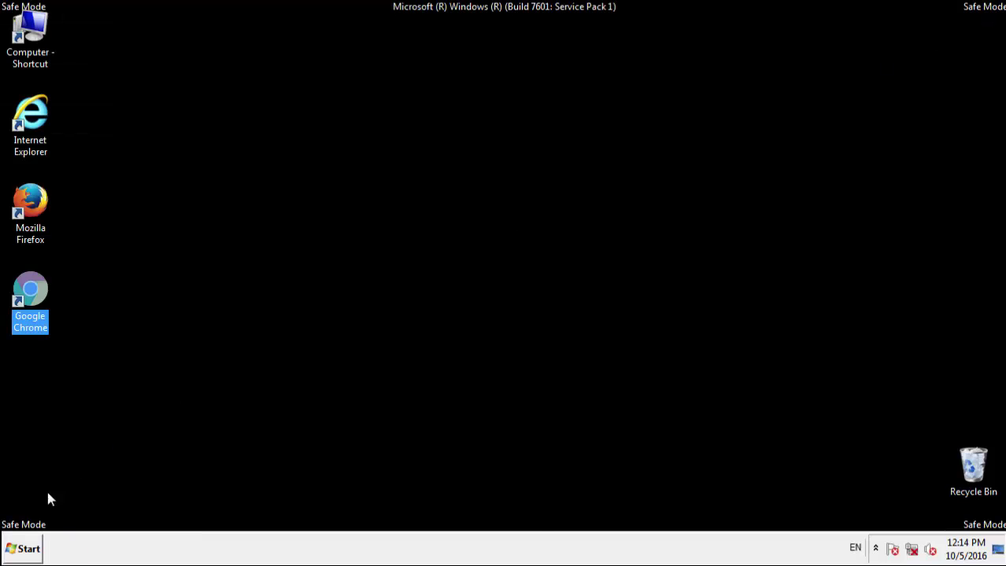
pyautogui.click(24, 549)
pyautogui.click(273, 515)
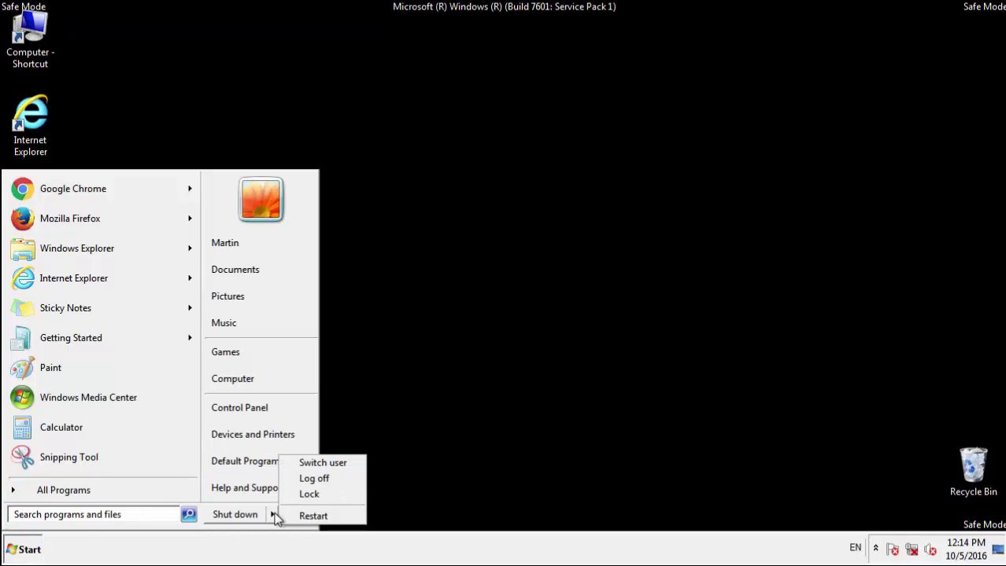